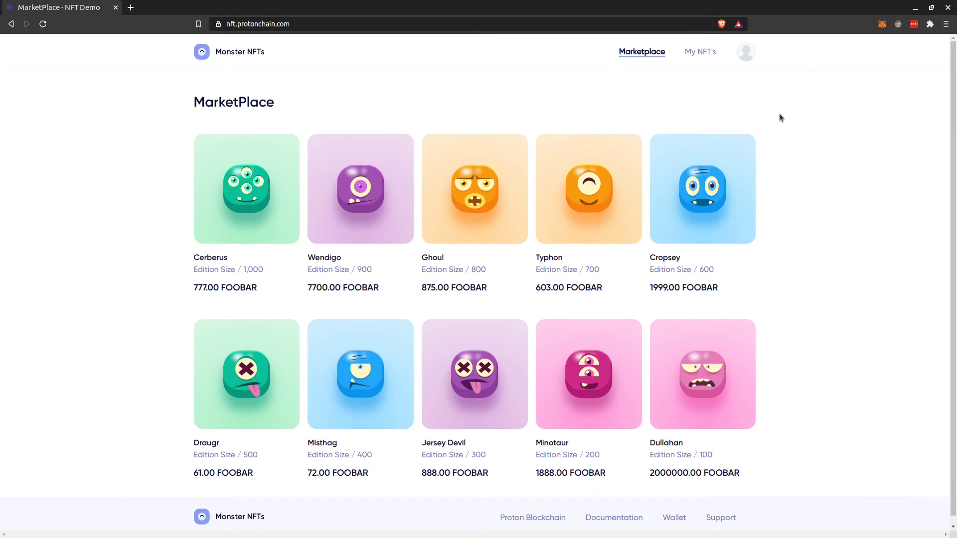
# - Sign out of Monster NFTs, then reconnect with Proton Wallet through the QR-code login
pyautogui.click(746, 51)
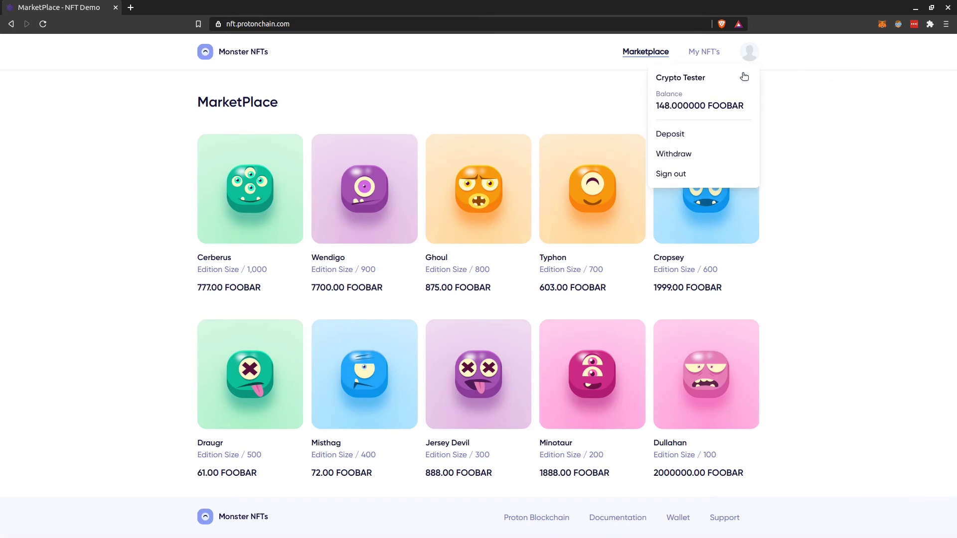
pyautogui.click(676, 174)
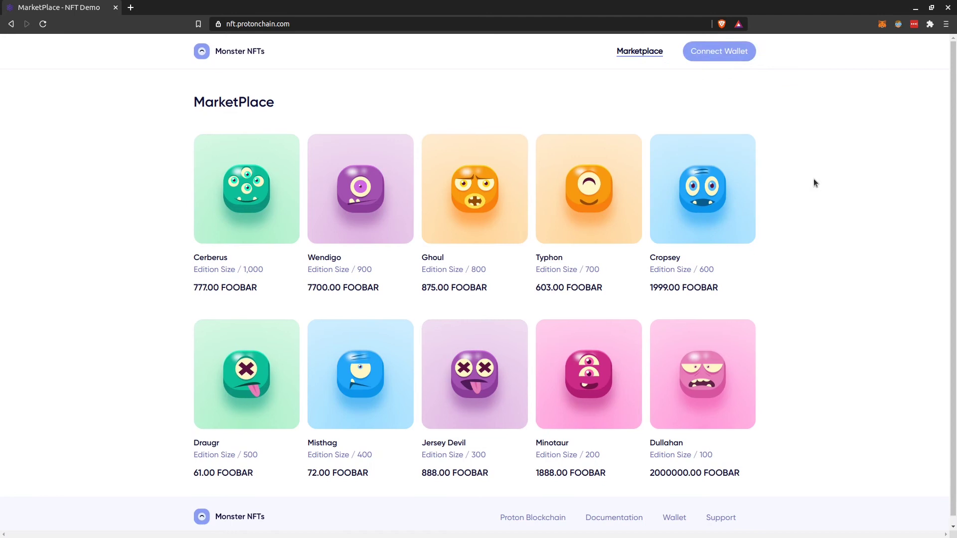
pyautogui.click(720, 51)
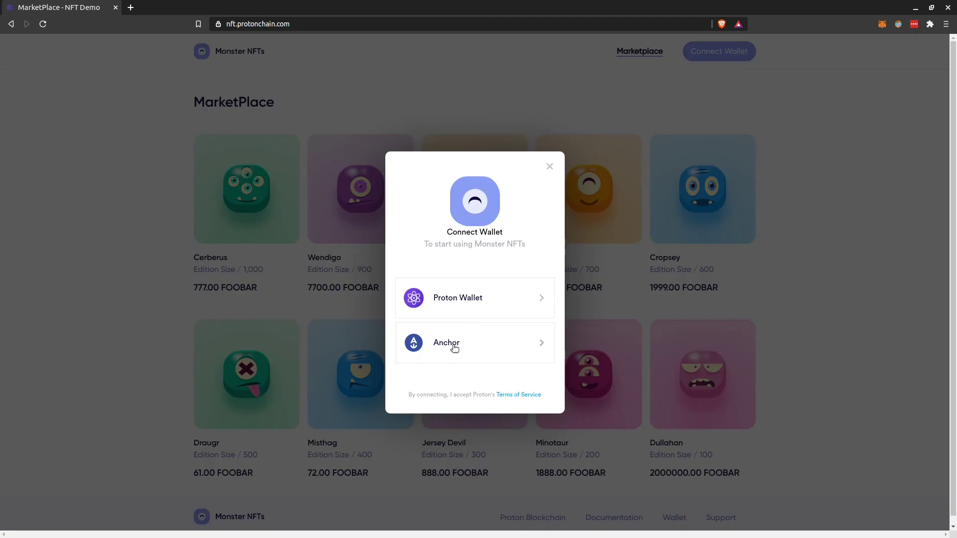
pyautogui.click(469, 299)
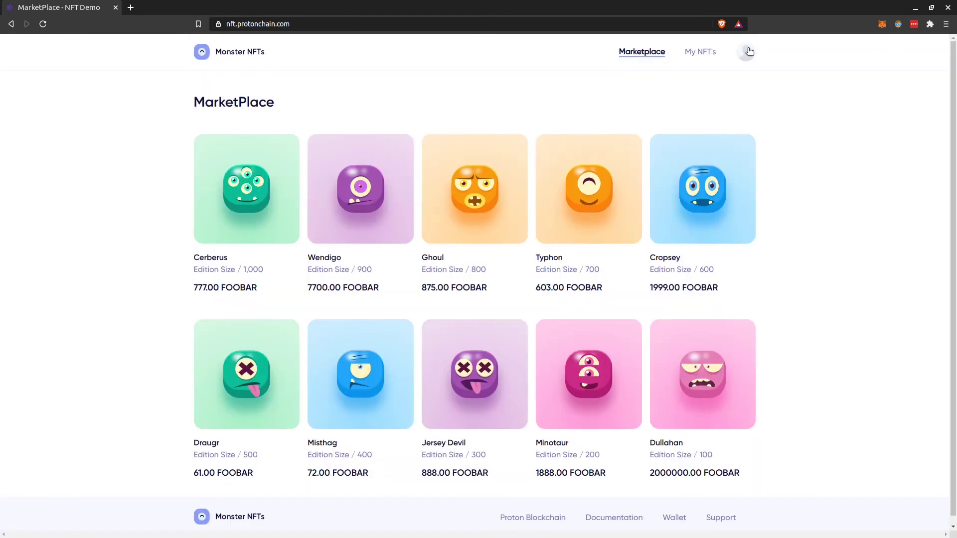
# - Open the Deposit dialog for the marketplace balance from the account menu
pyautogui.click(748, 53)
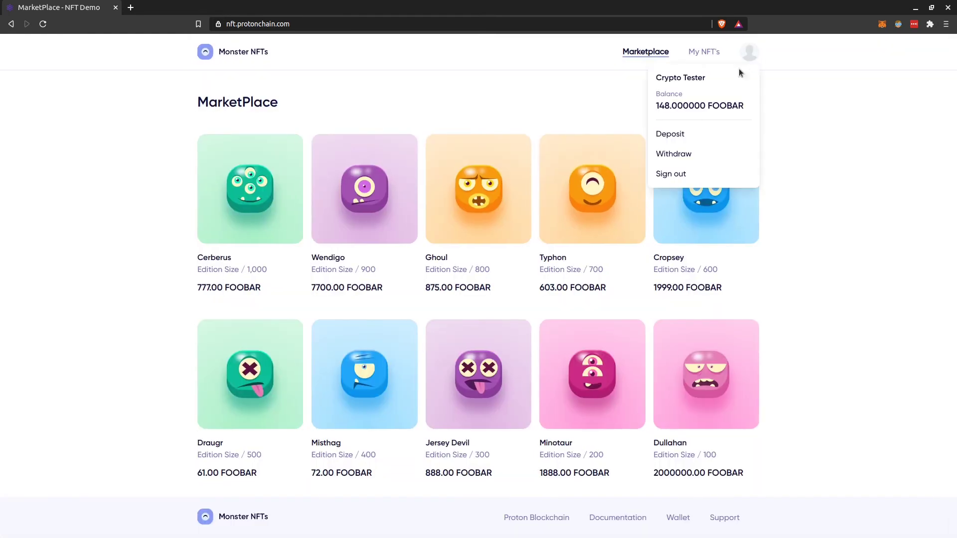
pyautogui.click(672, 134)
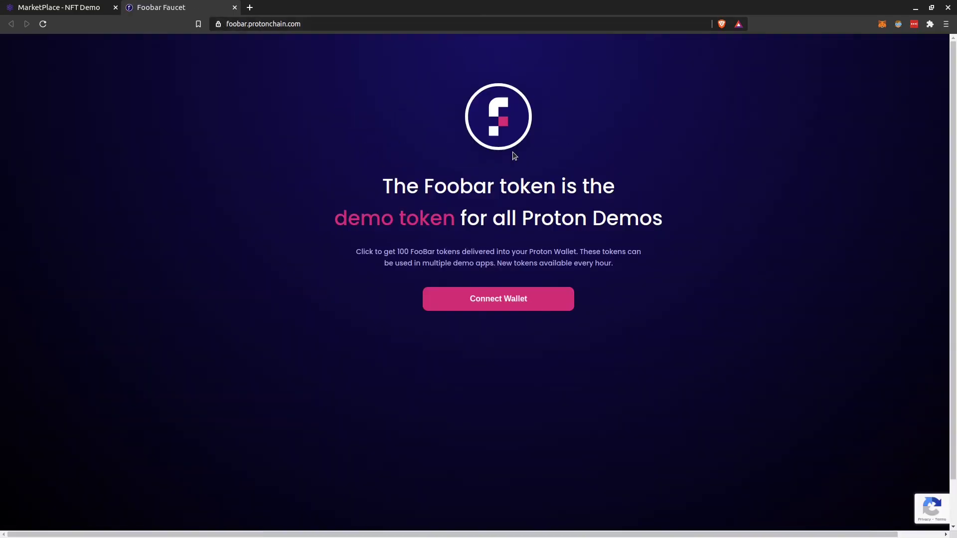
# - Connect Proton Wallet to the faucet and request the 100 free FooBar tokens
pyautogui.click(527, 299)
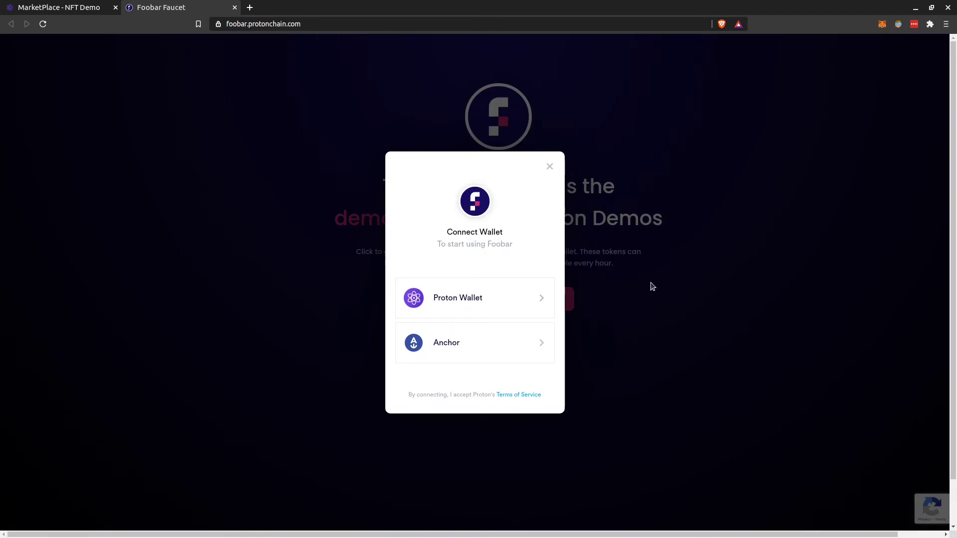
pyautogui.click(491, 299)
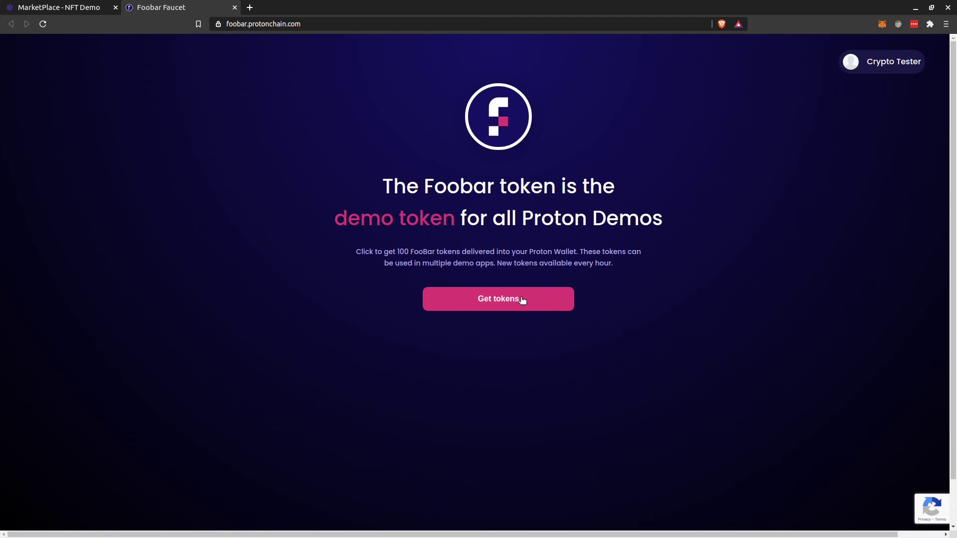
pyautogui.click(514, 303)
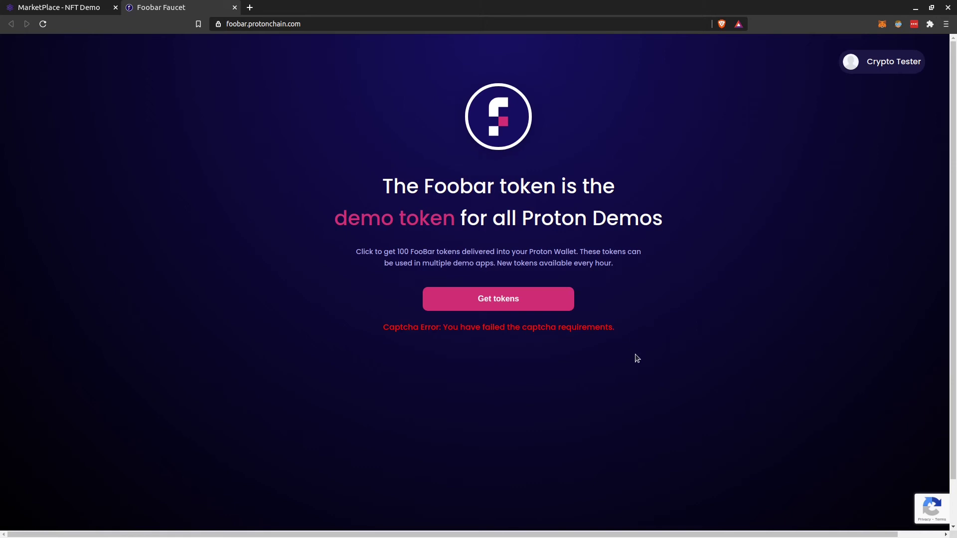
pyautogui.click(487, 302)
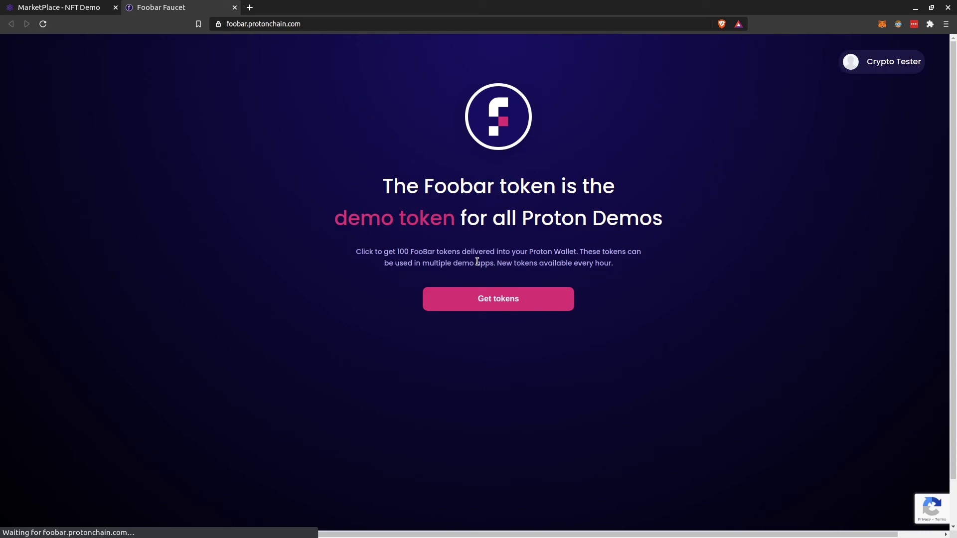
# - Turn off Brave Shields for the faucet site and request the tokens again
pyautogui.click(722, 23)
pyautogui.click(711, 46)
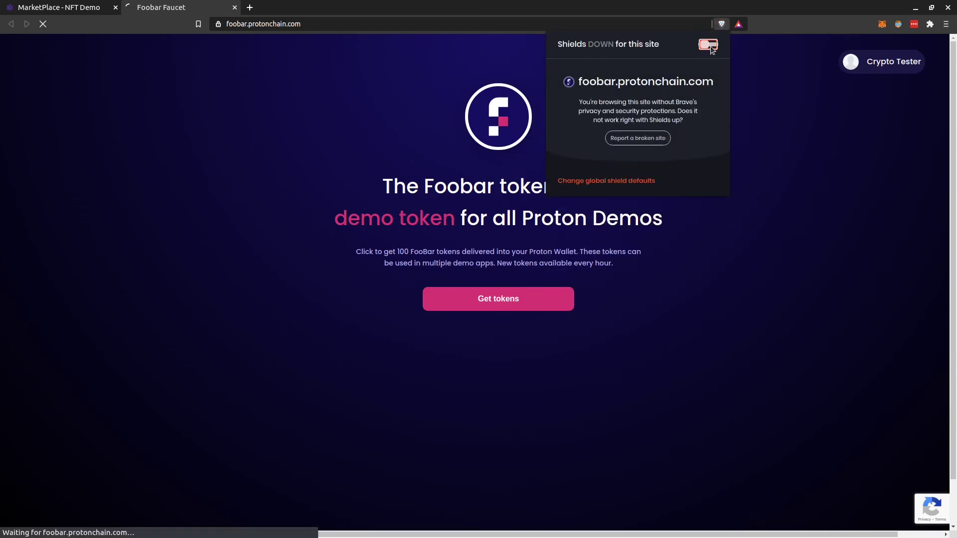
pyautogui.click(783, 176)
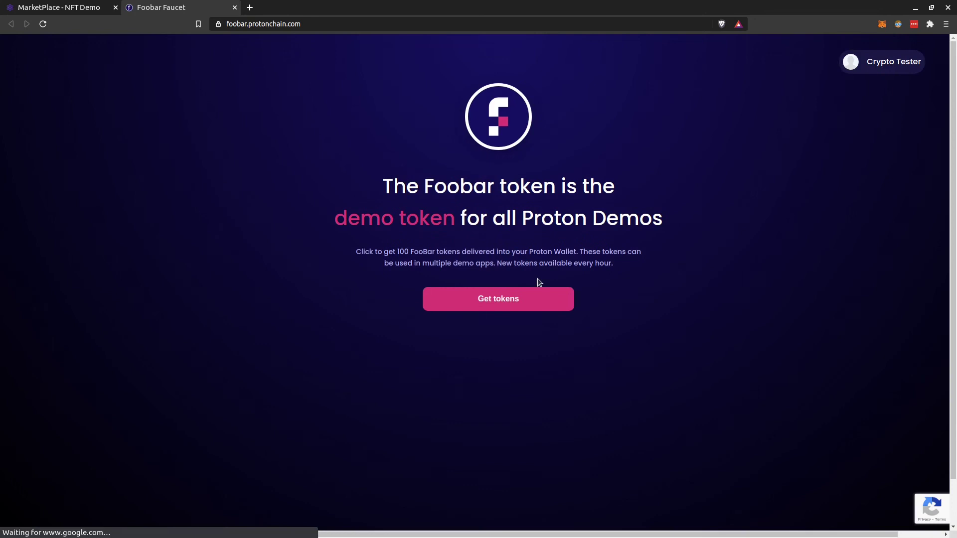
pyautogui.click(496, 300)
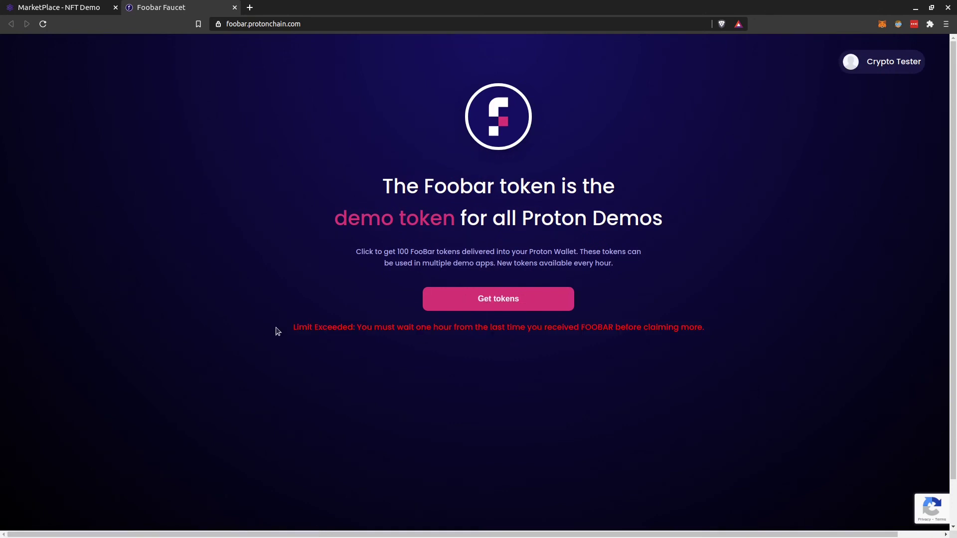
# - Note the Limit Exceeded message and sign out of the faucet
pyautogui.moveTo(294, 327); pyautogui.dragTo(439, 337)
pyautogui.click(529, 362)
pyautogui.click(871, 66)
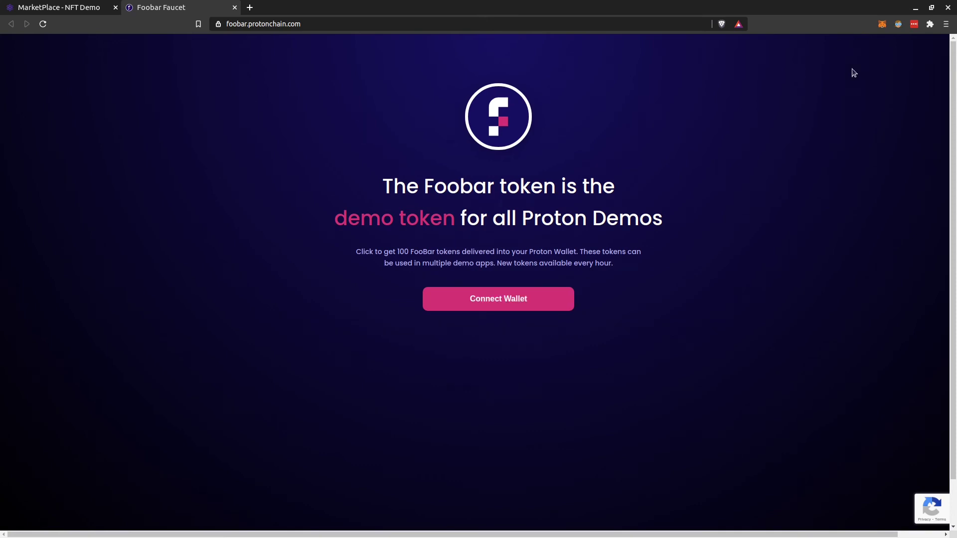
# - Close the faucet and try depositing 100 FOOBAR, then dismiss the overdrawn-balance error and dialog
pyautogui.click(230, 8)
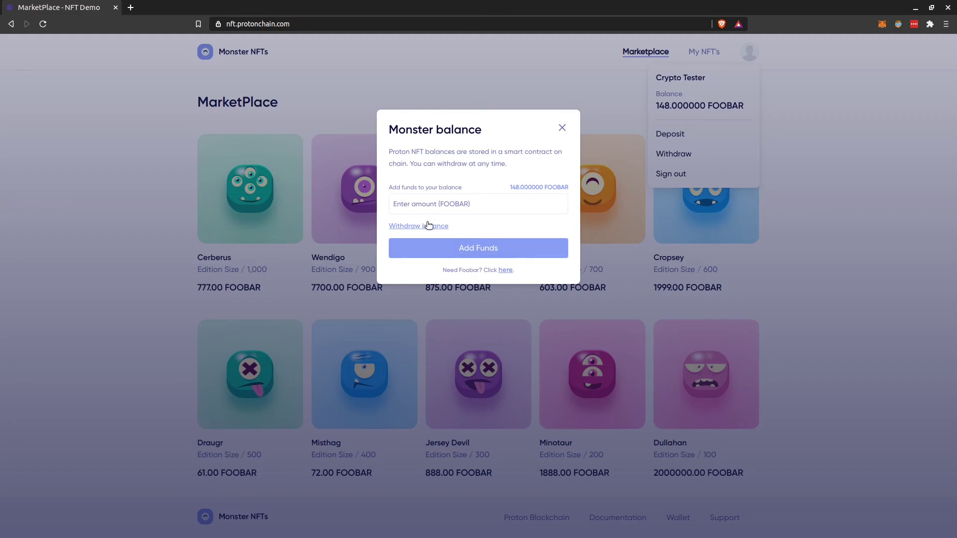
pyautogui.click(399, 204)
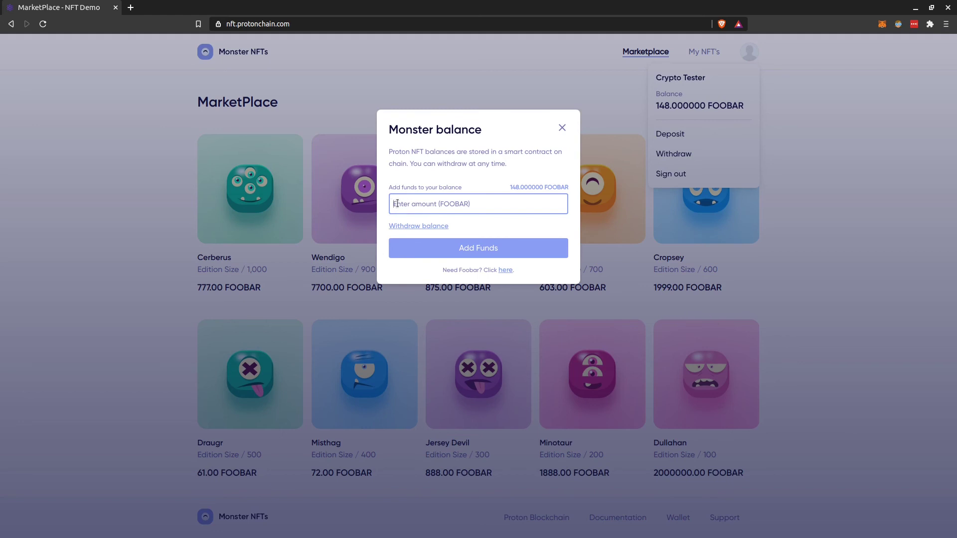
pyautogui.write('100')
pyautogui.click(475, 250)
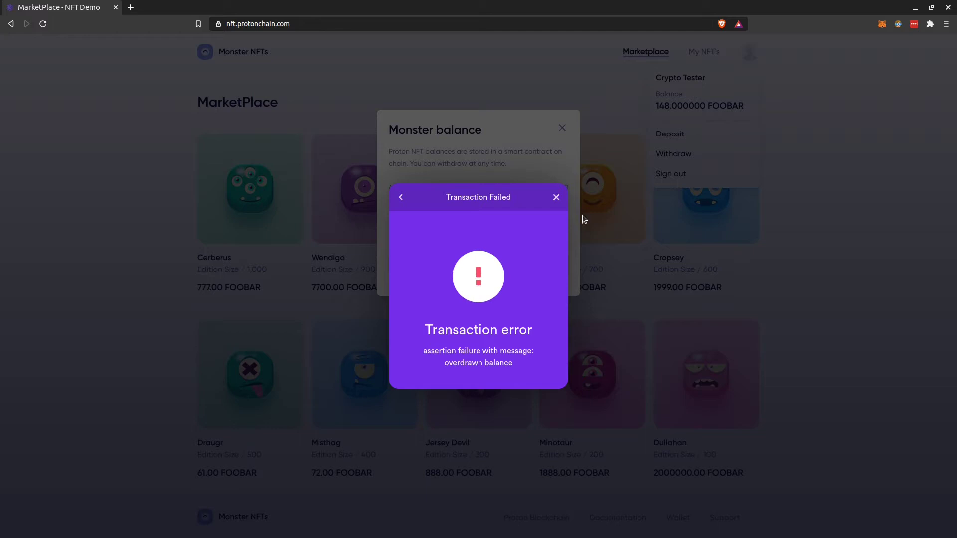
pyautogui.click(556, 196)
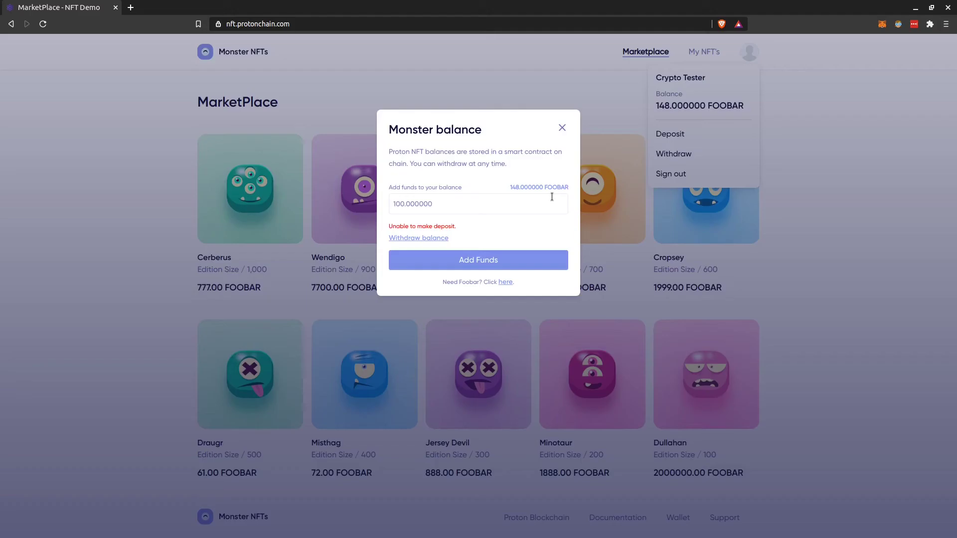
pyautogui.click(562, 128)
# - Open the Draugr collectible, pick serial #318 at 62 FOOBAR, and buy it
pyautogui.click(806, 207)
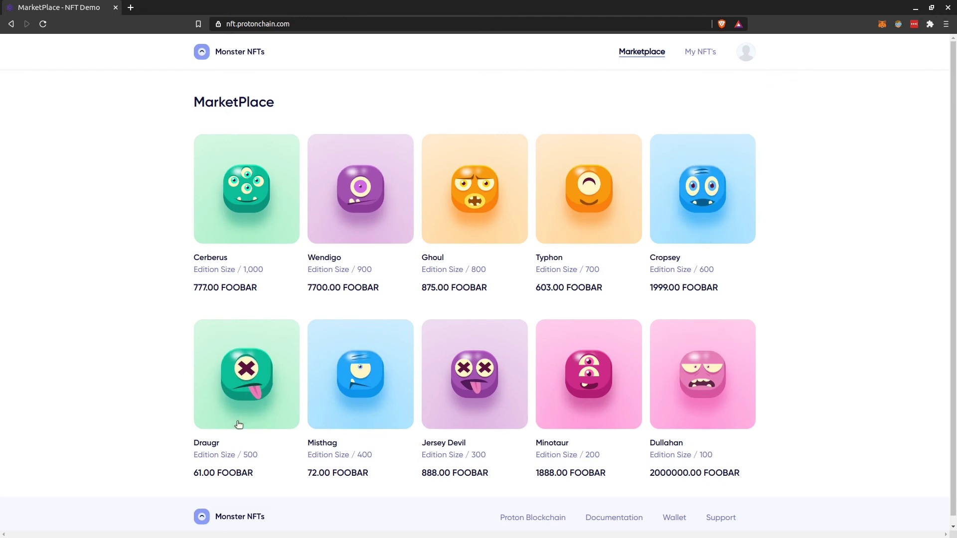
pyautogui.click(244, 389)
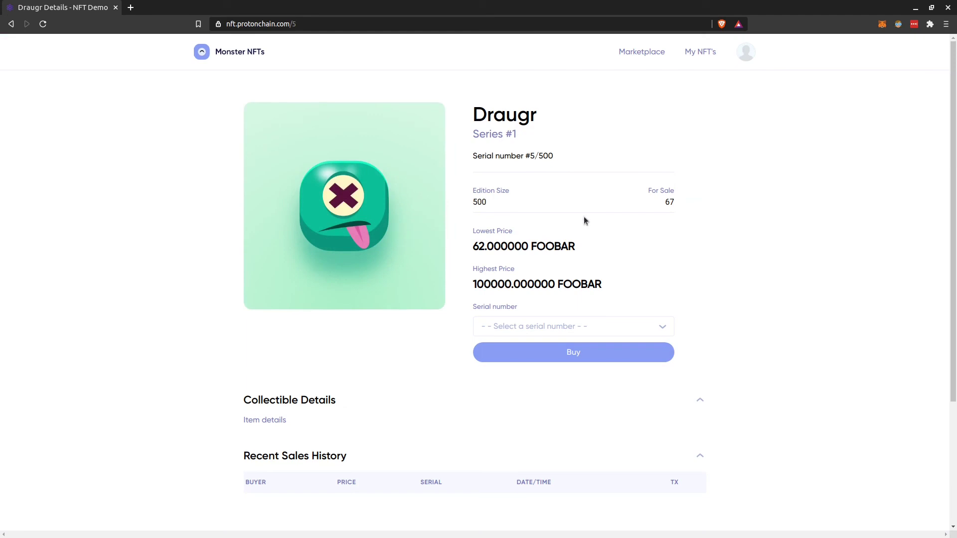
pyautogui.click(592, 328)
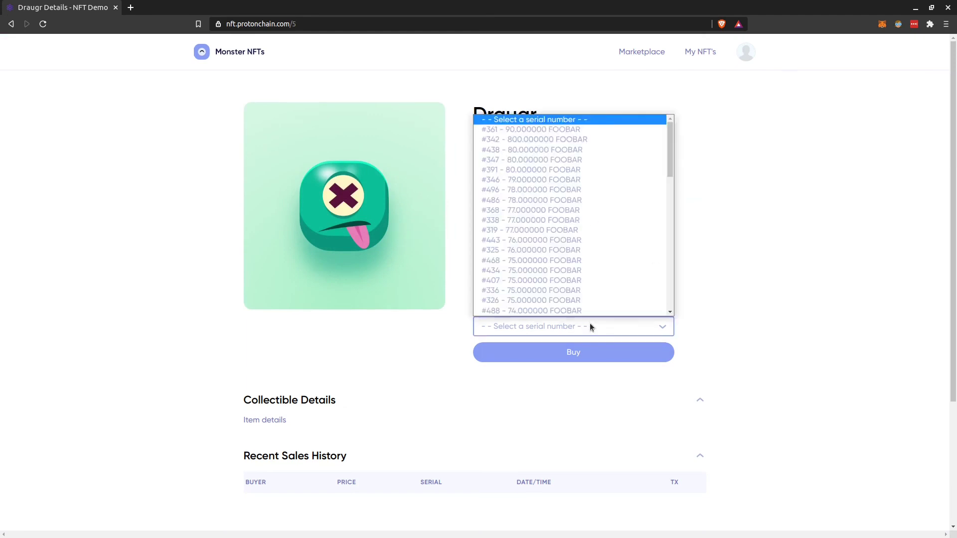
pyautogui.scroll(-2, 574, 171)
pyautogui.moveTo(671, 163)
pyautogui.mouseDown()
pyautogui.moveTo(672, 285)
pyautogui.moveTo(678, 157)
pyautogui.mouseUp()
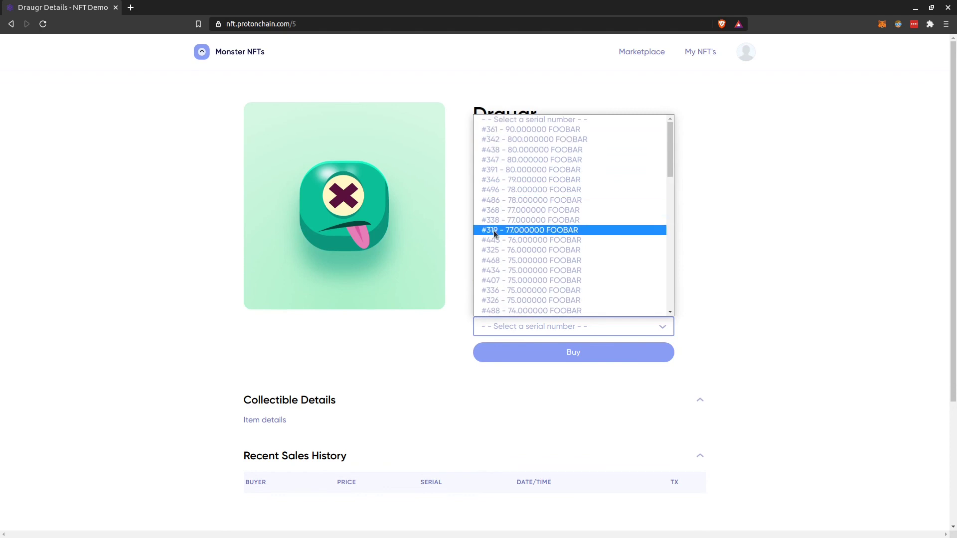
pyautogui.moveTo(668, 158); pyautogui.dragTo(670, 282)
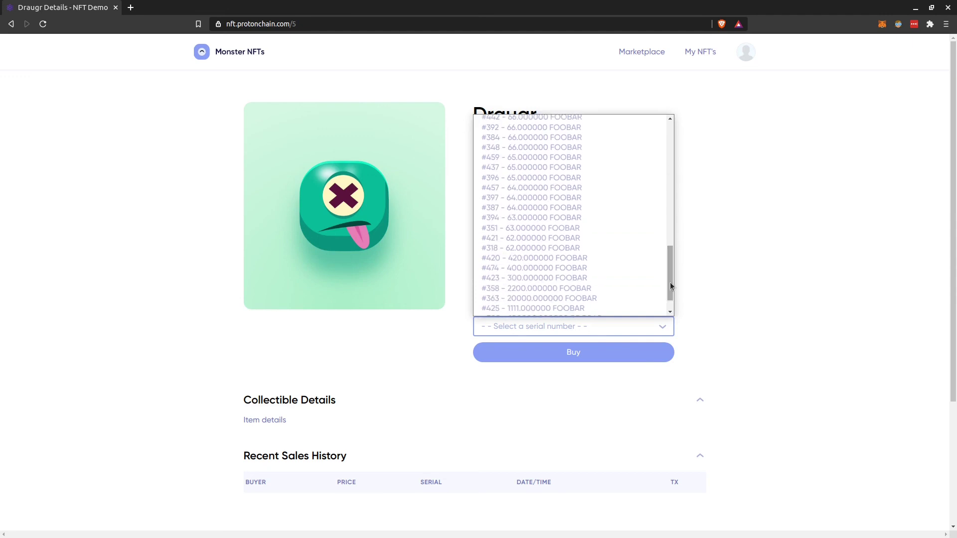
pyautogui.click(526, 246)
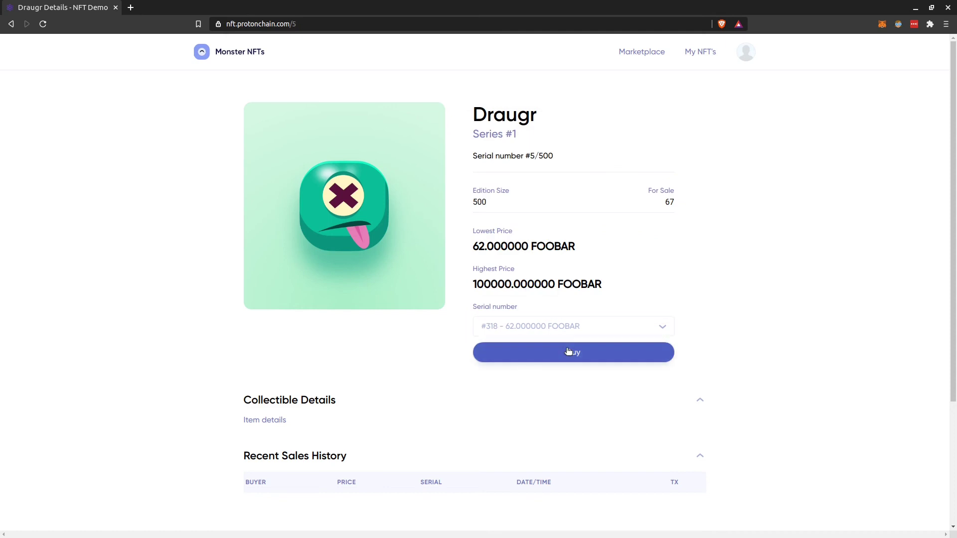
pyautogui.click(568, 351)
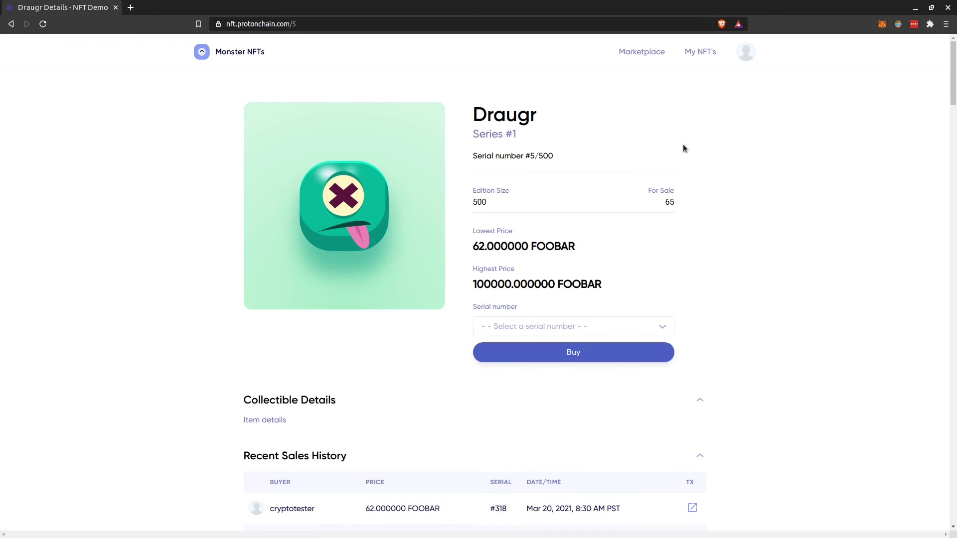
# - From My NFT's, open Draugr #373 and mark it for sale at 400 FOOBAR
pyautogui.click(705, 53)
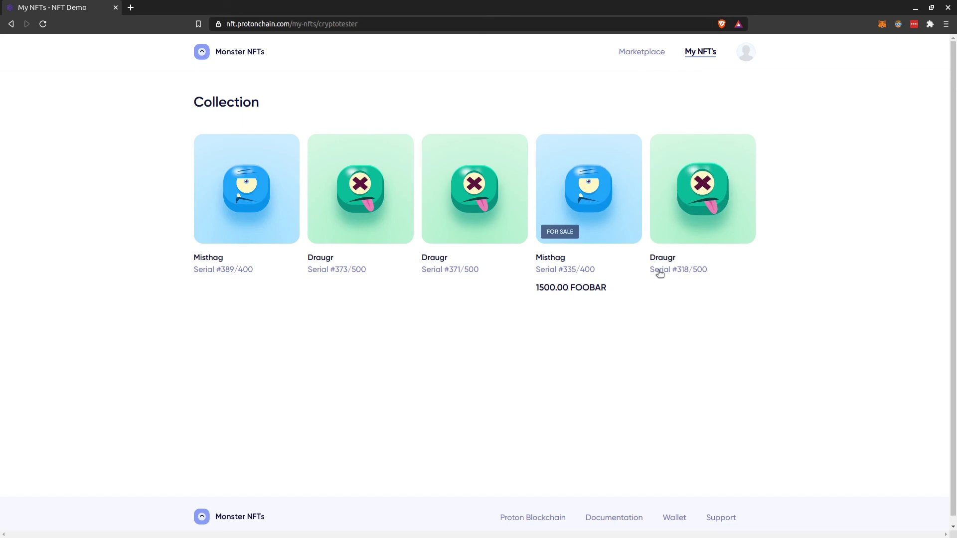
pyautogui.click(357, 198)
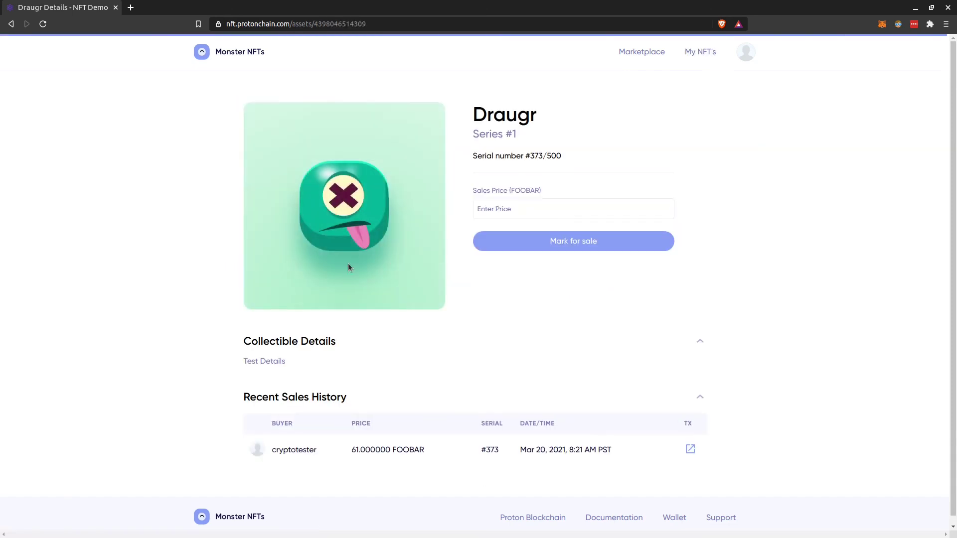
pyautogui.click(512, 210)
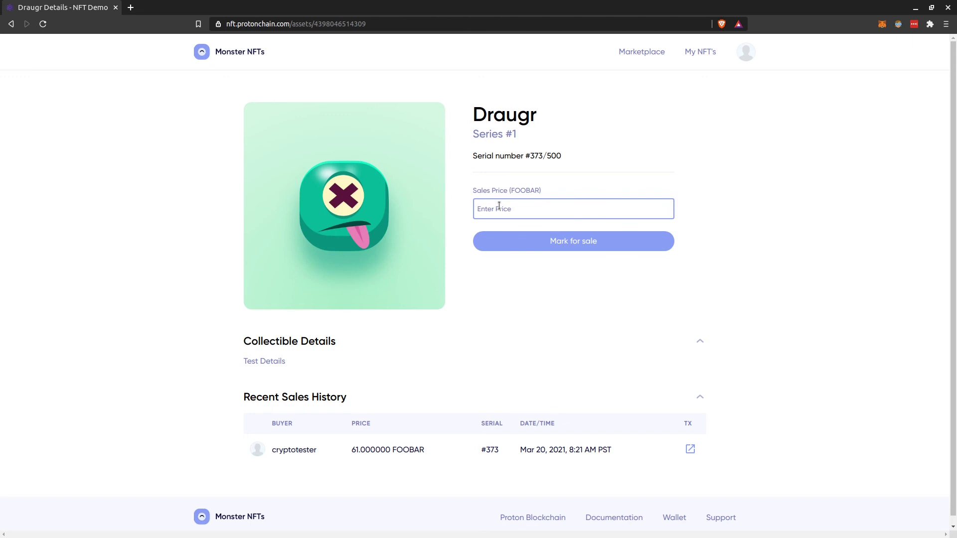
pyautogui.write('400')
pyautogui.click(586, 242)
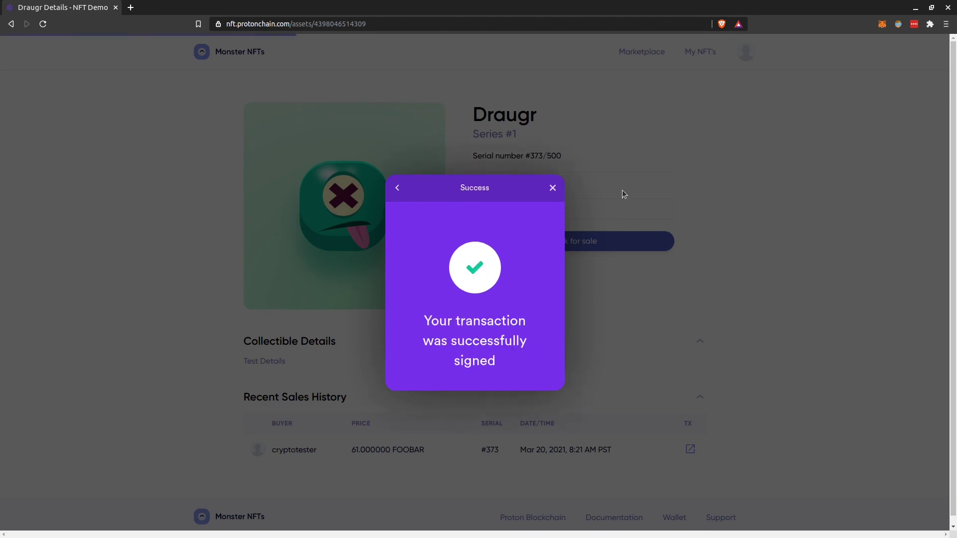
pyautogui.click(552, 187)
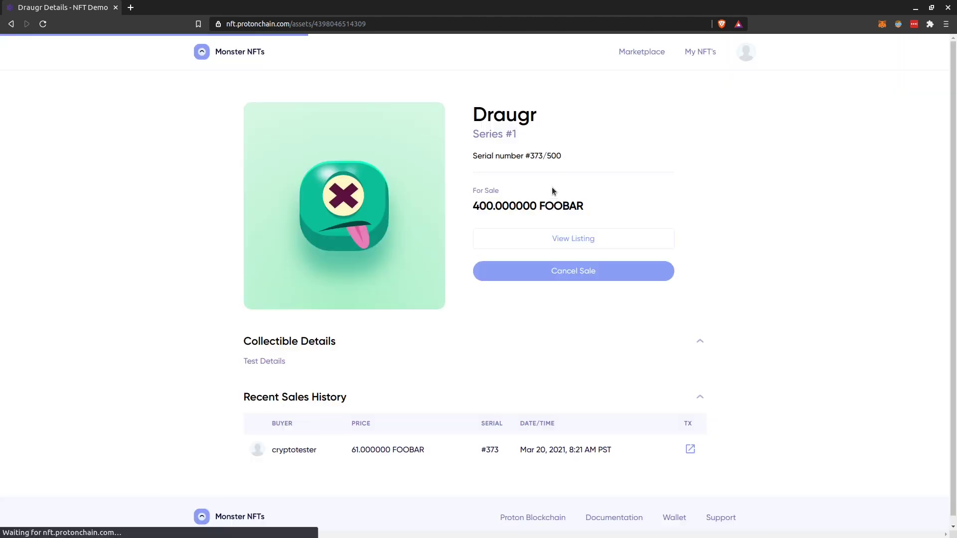
# - Check Draugr #373 in My NFT's shows the 400 FOOBAR listing, then return to the Marketplace
pyautogui.click(706, 52)
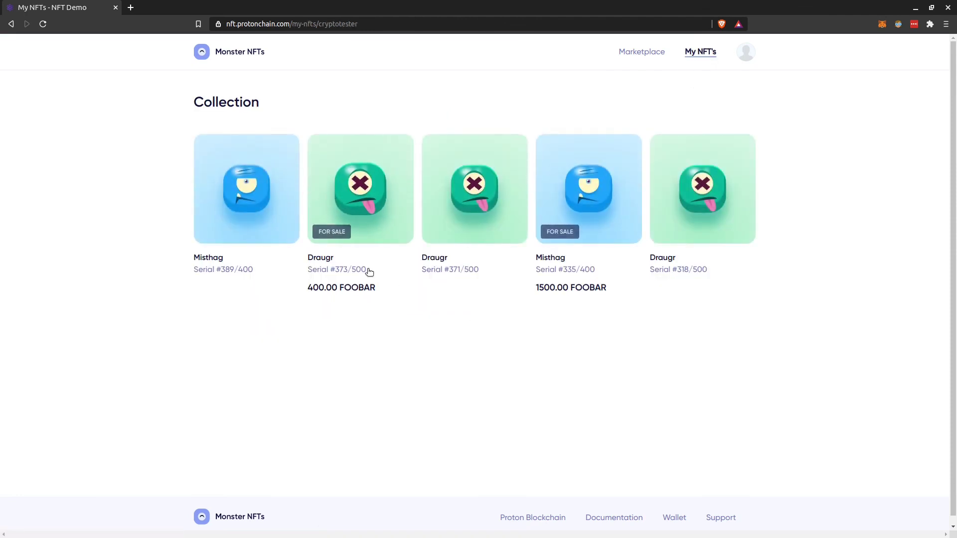
pyautogui.click(348, 193)
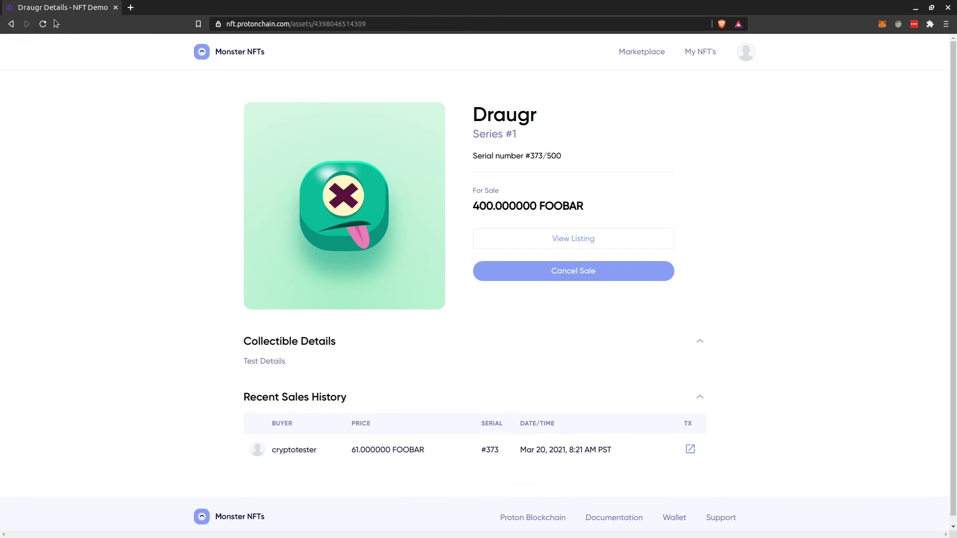
pyautogui.click(18, 25)
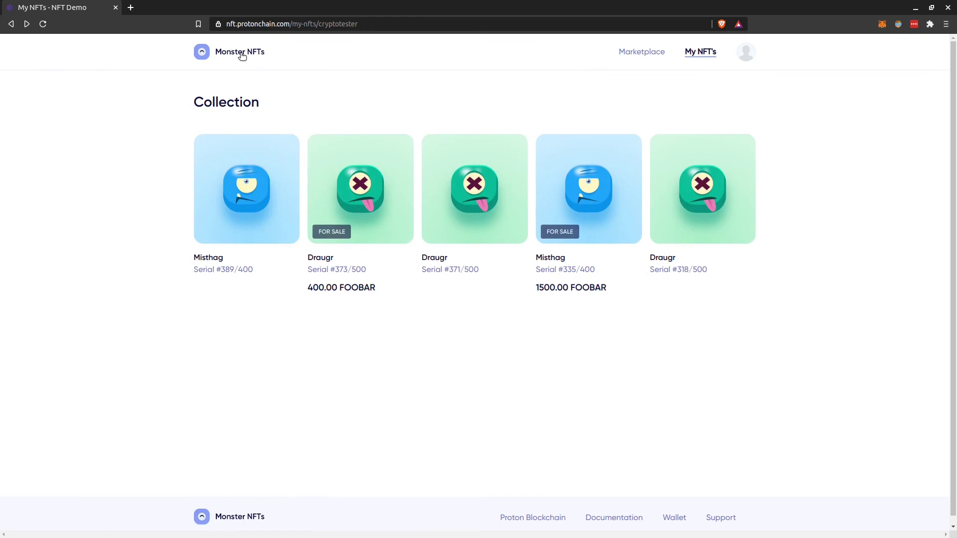
pyautogui.click(225, 57)
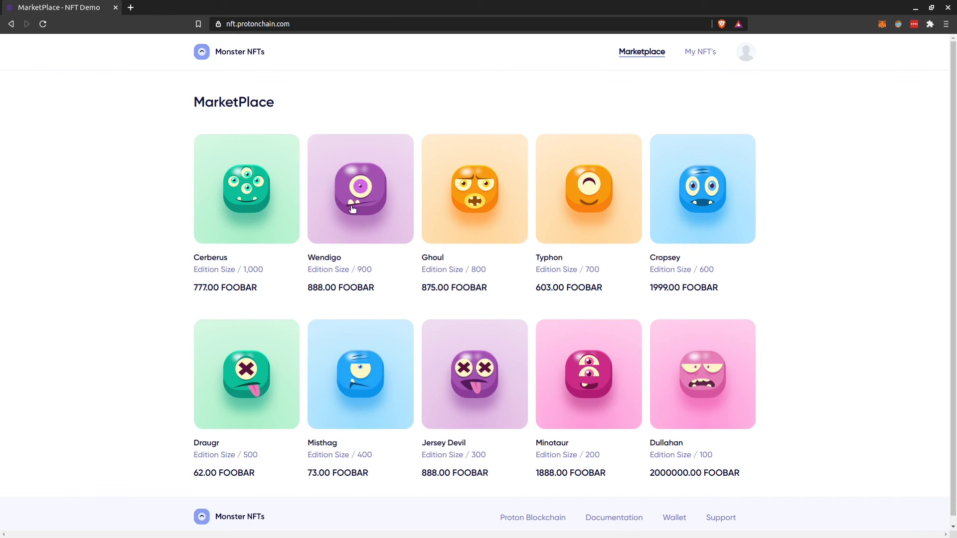
# - Open the Wendigo listing and select serial #786 priced at 888 FOOBAR
pyautogui.click(378, 220)
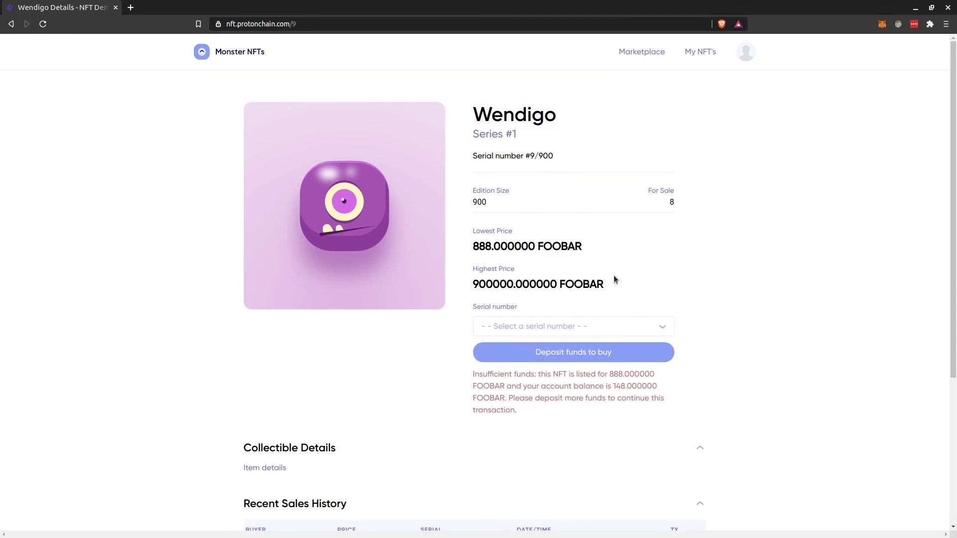
pyautogui.click(657, 327)
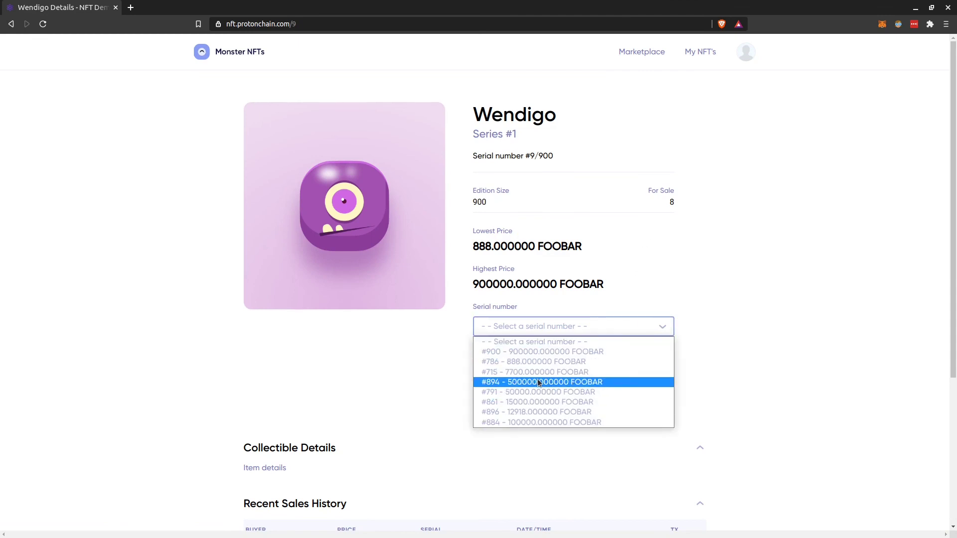
pyautogui.click(524, 359)
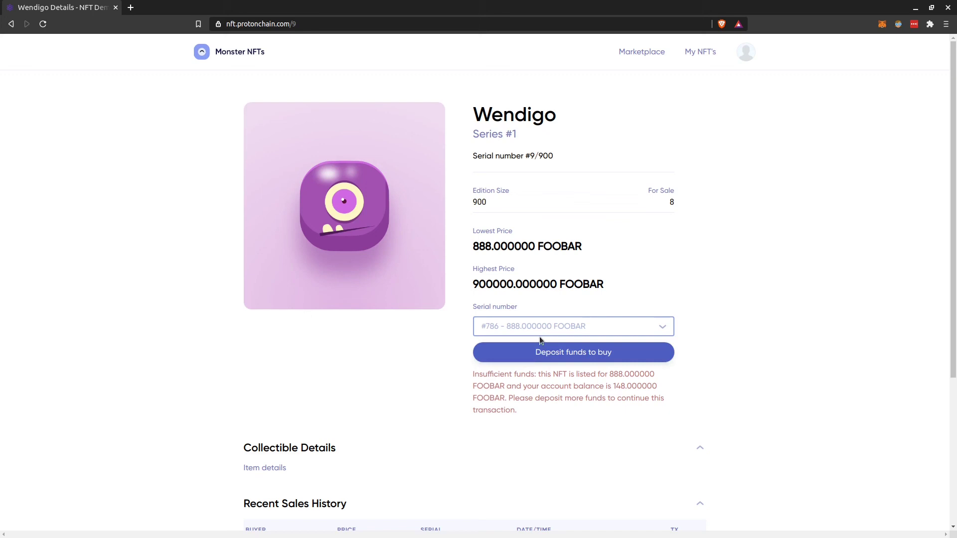
# - Scroll through Wendigo's Recent Sales History, noting the 6000 FOOBAR sale
pyautogui.scroll(-3, 764, 341)
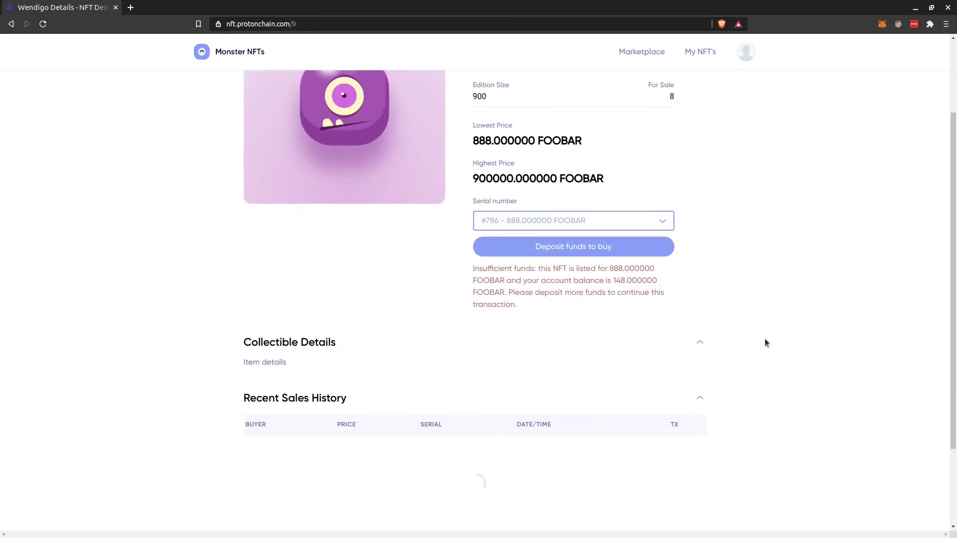
pyautogui.scroll(-2, 170, 409)
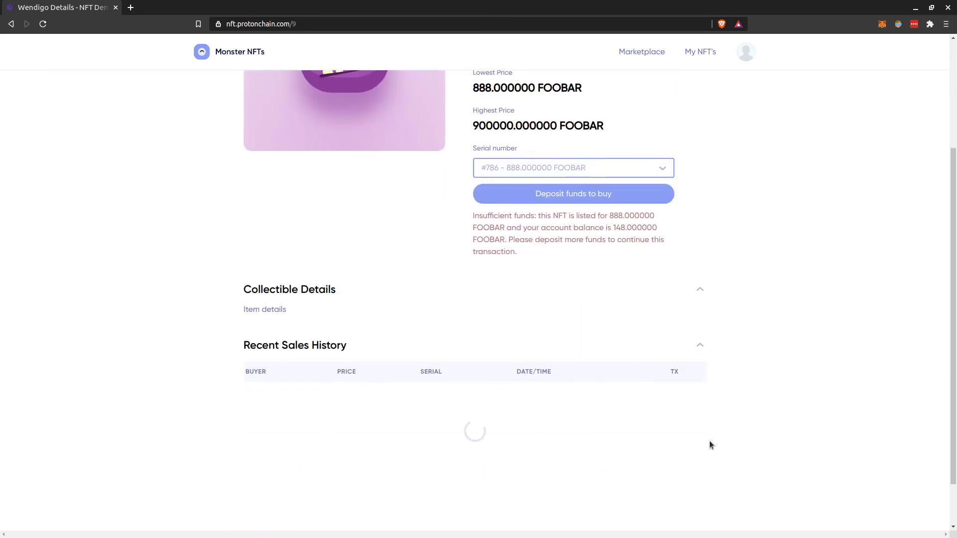
pyautogui.scroll(-3, 391, 456)
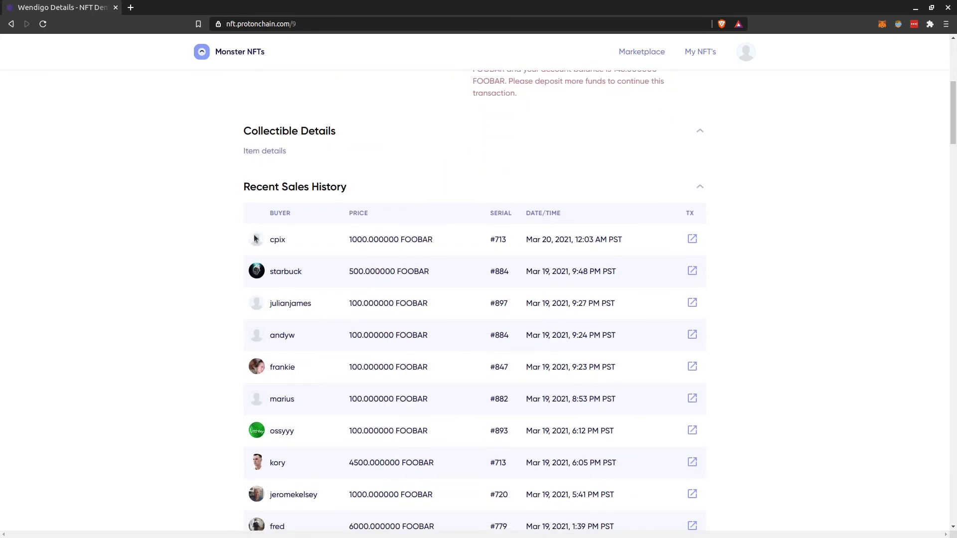
pyautogui.scroll(-4, 583, 475)
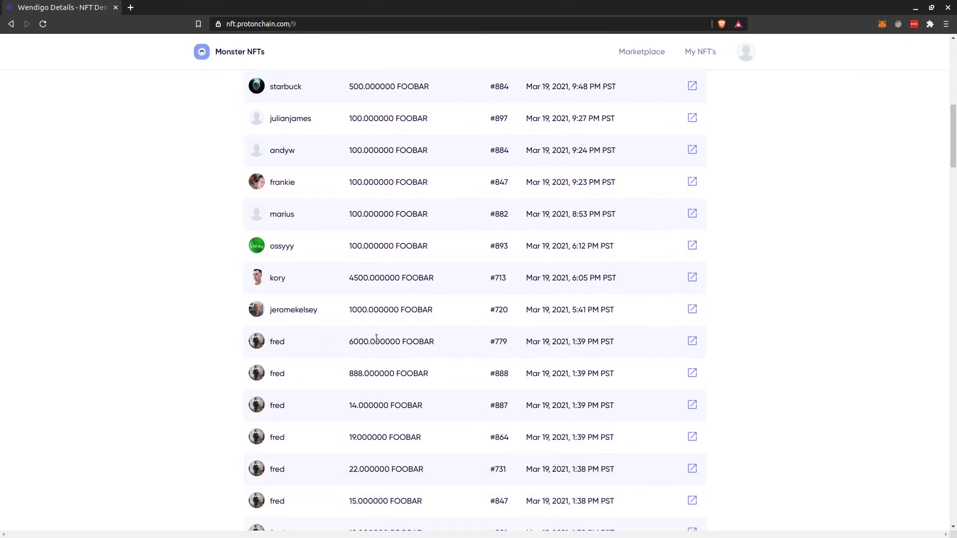
pyautogui.moveTo(344, 340); pyautogui.dragTo(384, 341)
pyautogui.click(435, 339)
pyautogui.scroll(-10, 369, 408)
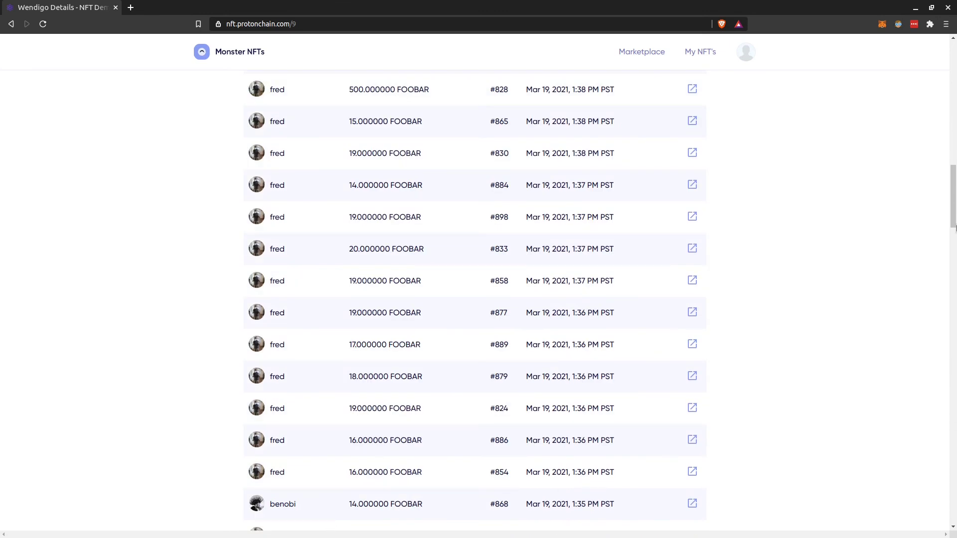
pyautogui.click(954, 414)
pyautogui.moveTo(954, 413); pyautogui.dragTo(944, 79)
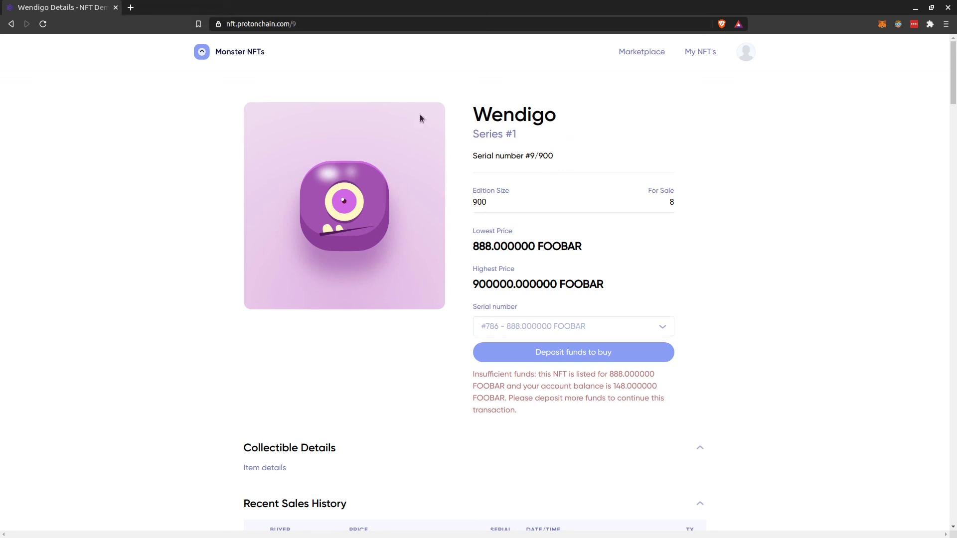
# - Return to the Marketplace grid via the top navigation link
pyautogui.click(641, 52)
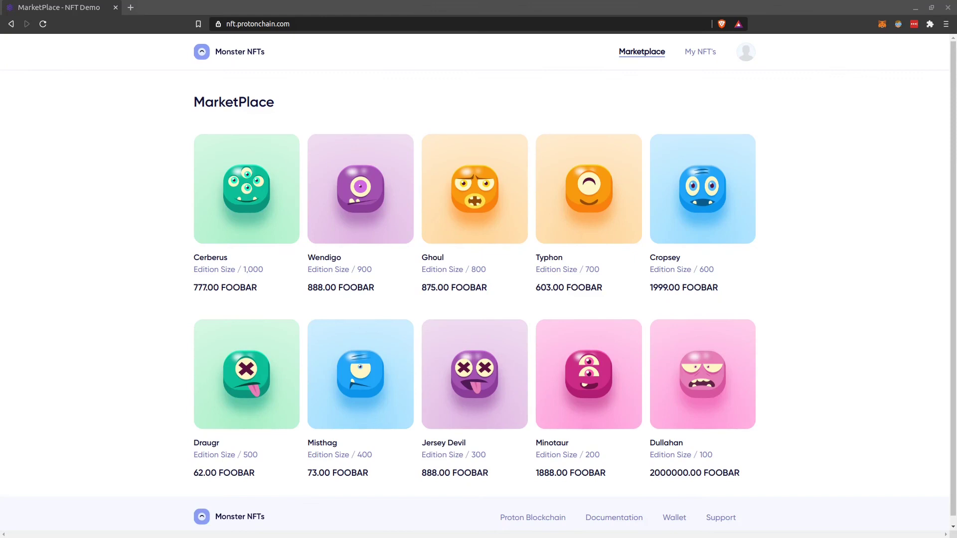